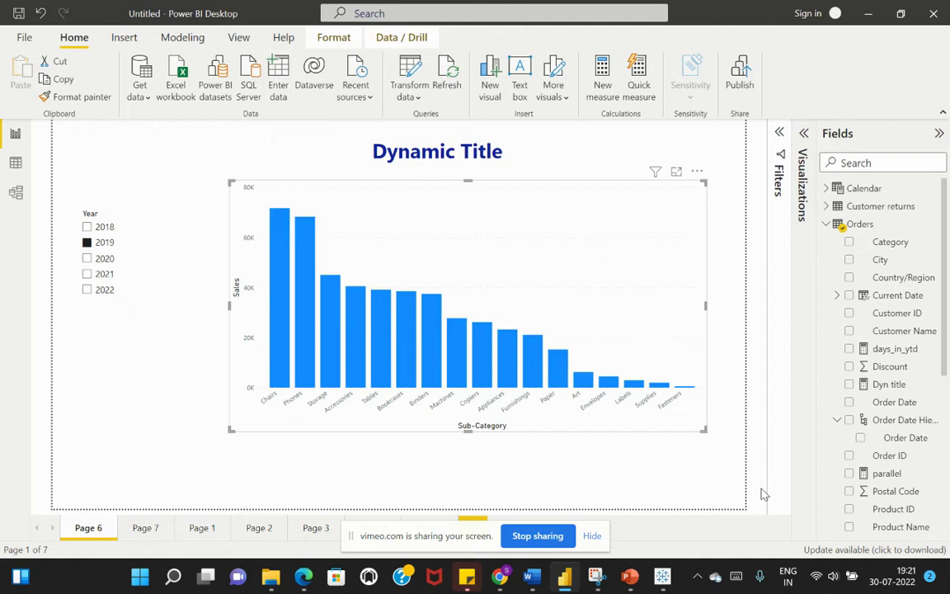
Set the Year slicer to 2020 and select the Sales by Sub-Category bar chart
{"action": "left_click", "coordinate": [86, 258]}
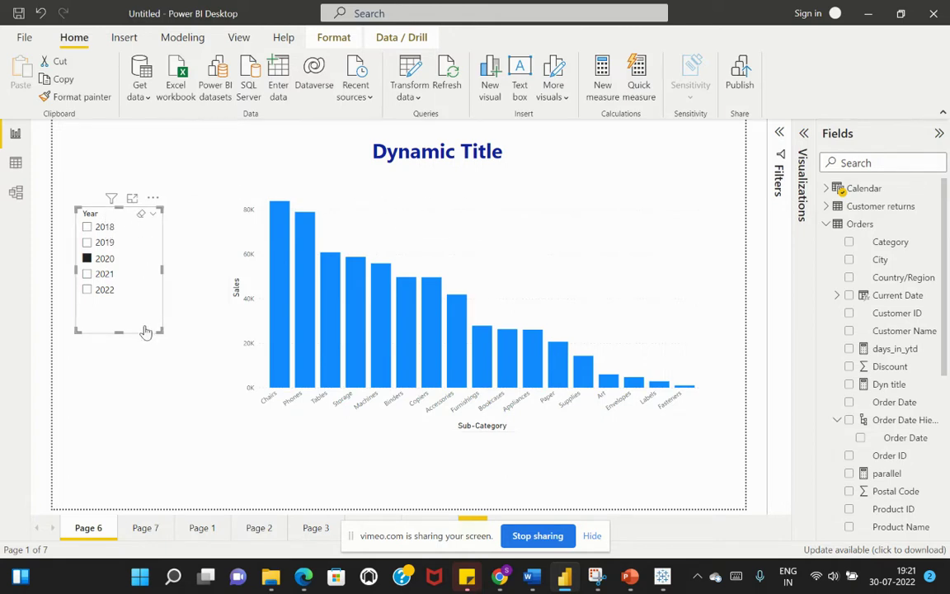
{"action": "left_click", "coordinate": [472, 213]}
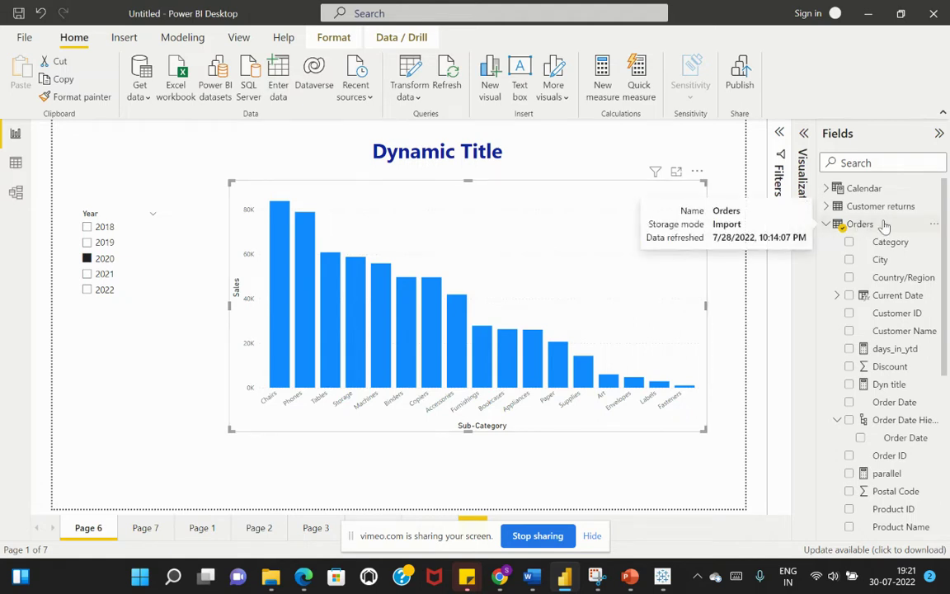
Create a new measure in the Orders table named Selected Year
{"action": "left_click", "coordinate": [935, 224]}
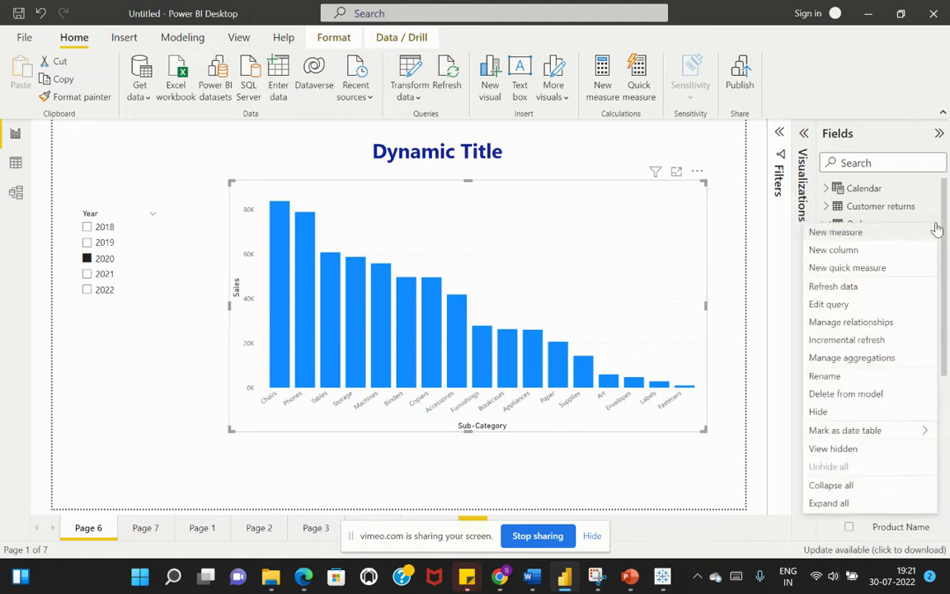
{"action": "left_click", "coordinate": [835, 235]}
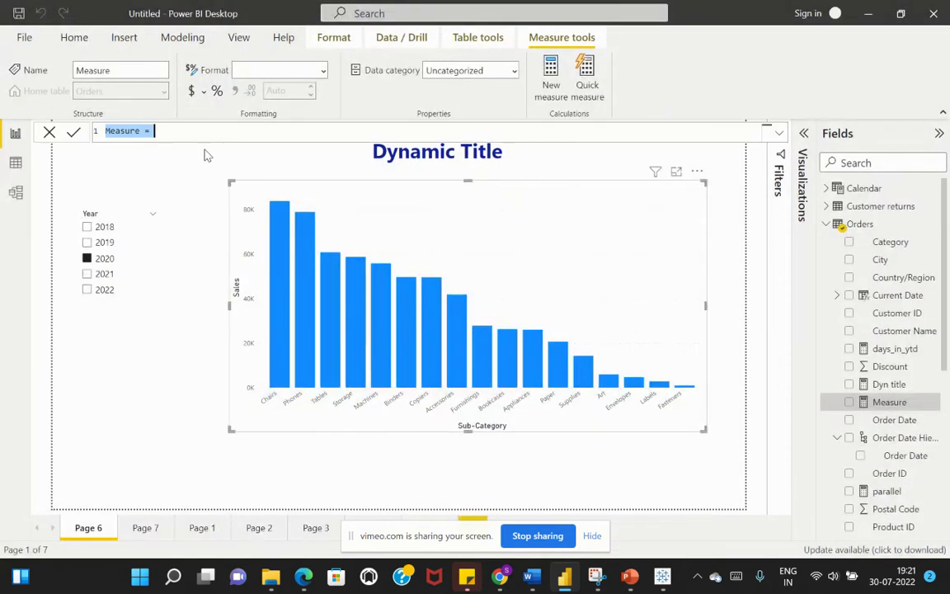
{"action": "left_click", "coordinate": [140, 132]}
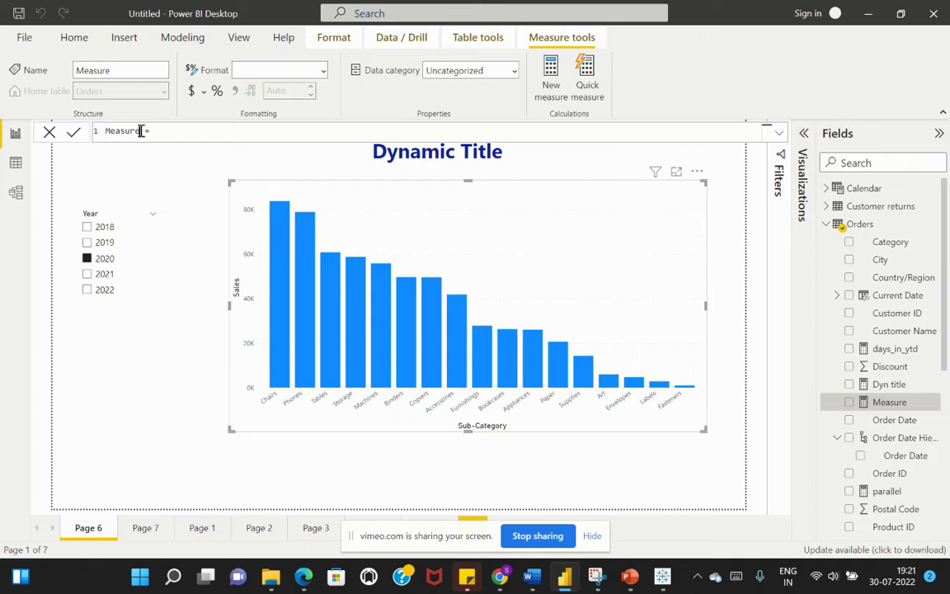
{"action": "left_click_drag", "start_coordinate": [141, 132], "coordinate": [88, 130]}
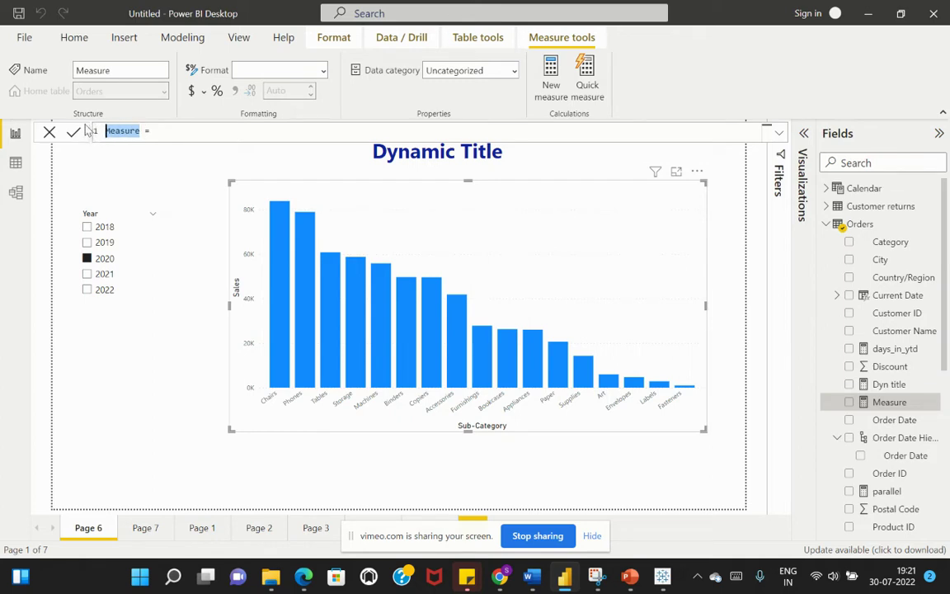
{"action": "type", "text": "Select"}
{"action": "type", "text": "ed"}
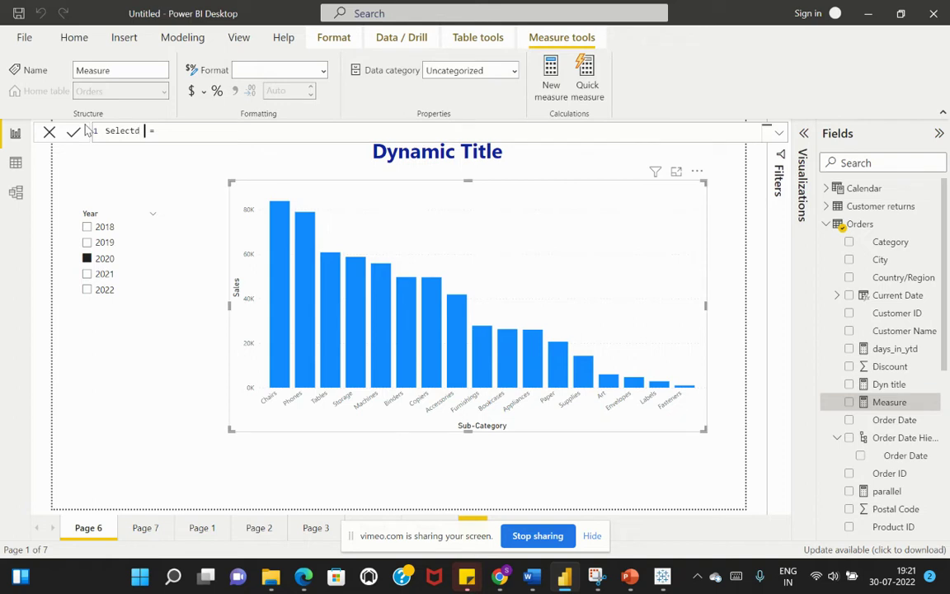
{"action": "type", "text": " Year"}
Enter the formula "Total Sales for " & SELECTEDVALUE('Calendar'[Date].[Year], "All Years")
{"action": "left_click", "coordinate": [186, 130]}
{"action": "type", "text": "\"Total Sales for "}
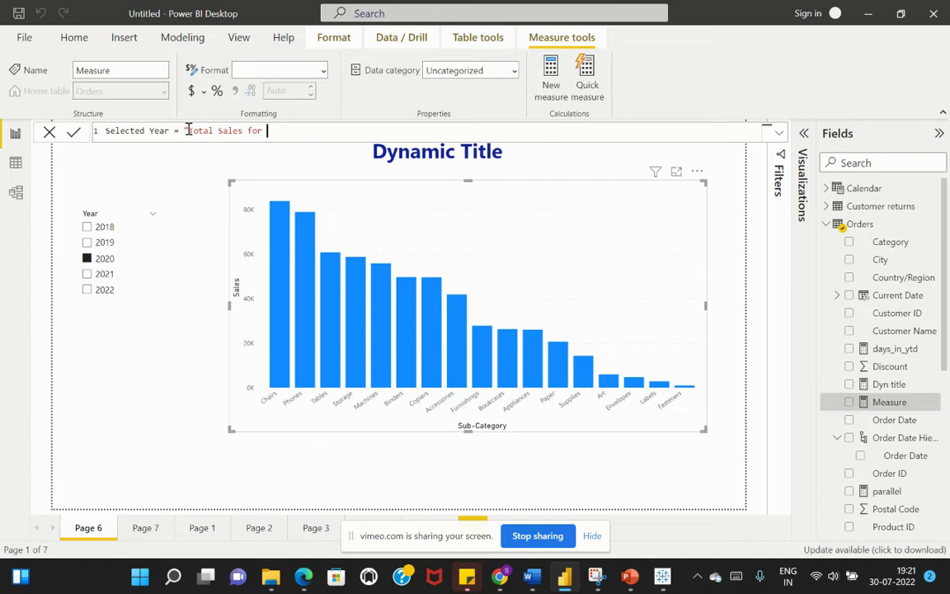
{"action": "type", "text": "\""}
{"action": "type", "text": " &"}
{"action": "type", "text": "selected"}
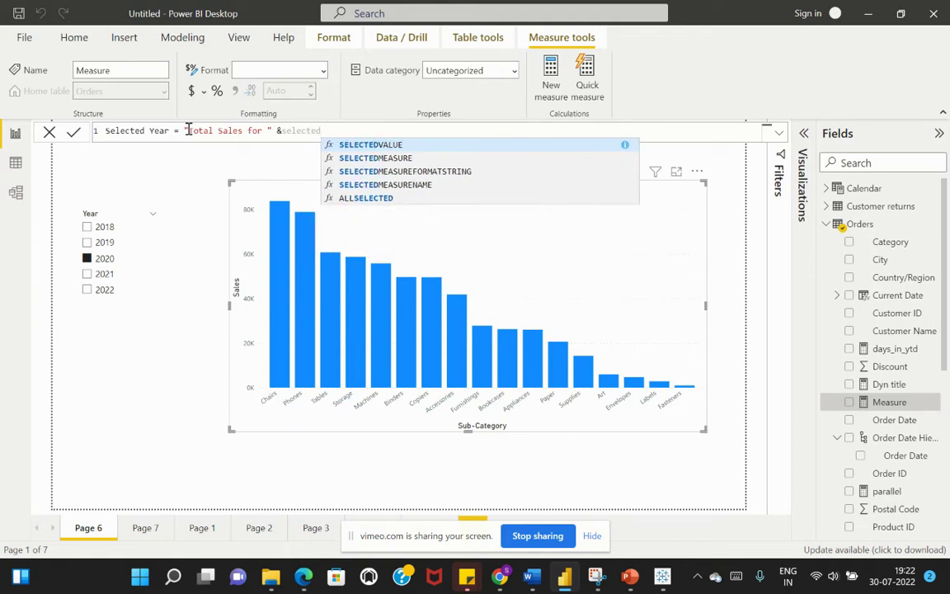
{"action": "key", "text": "Tab"}
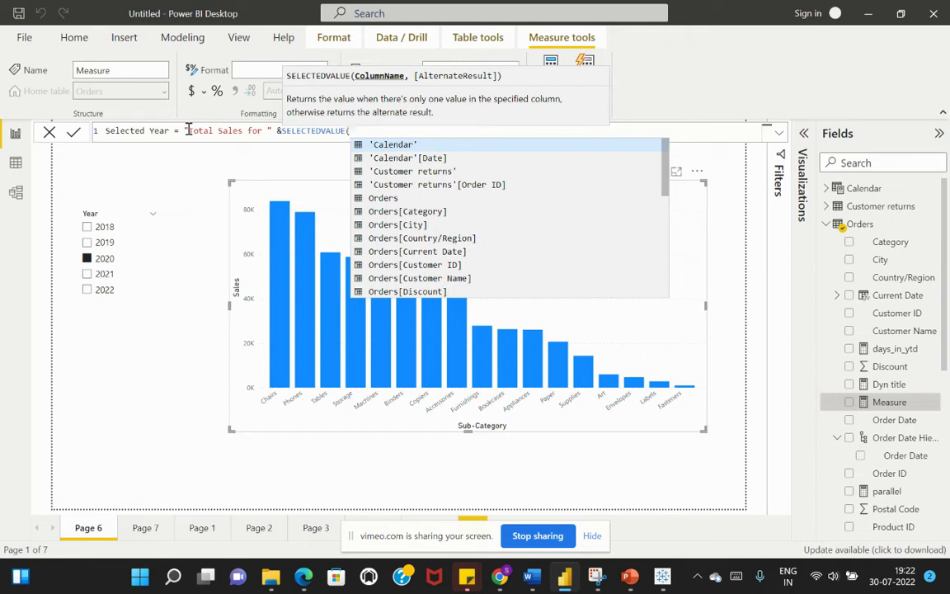
{"action": "left_click", "coordinate": [437, 160]}
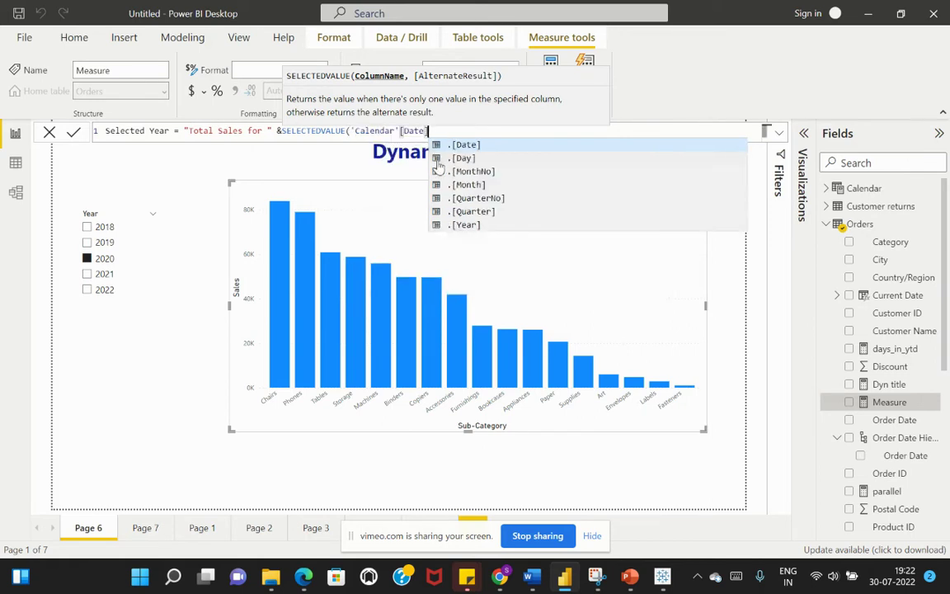
{"action": "left_click", "coordinate": [466, 224]}
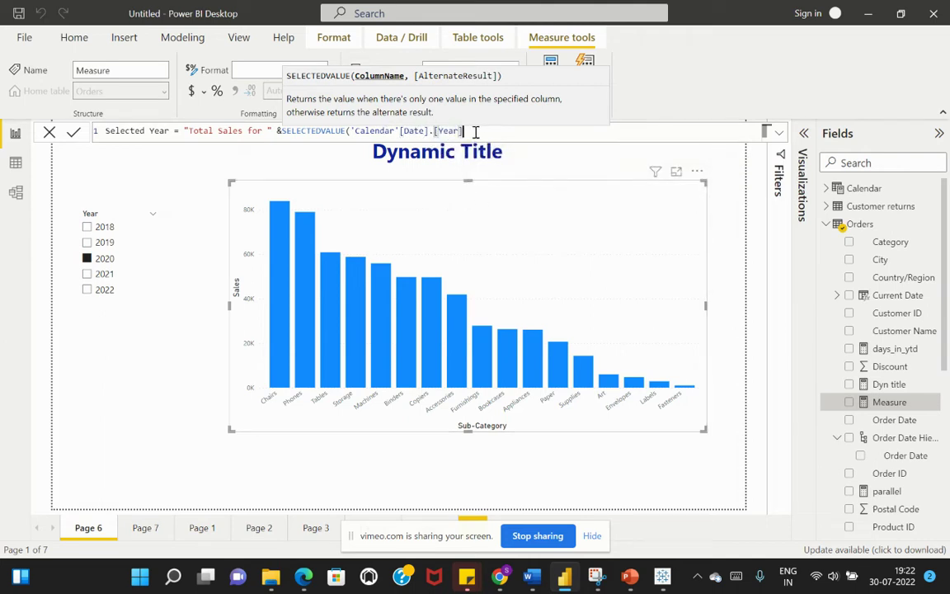
{"action": "type", "text": ","}
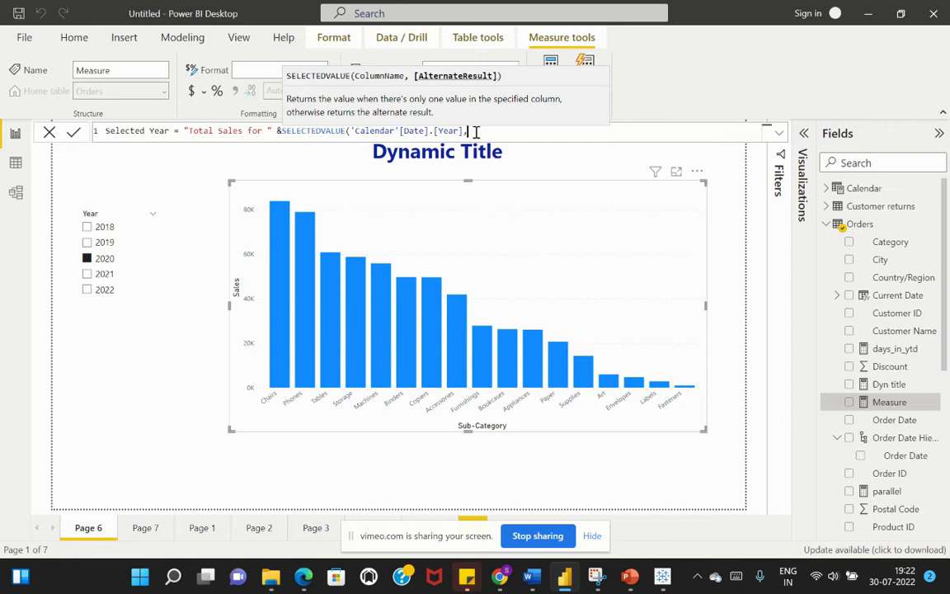
{"action": "type", "text": "\"All Years\")"}
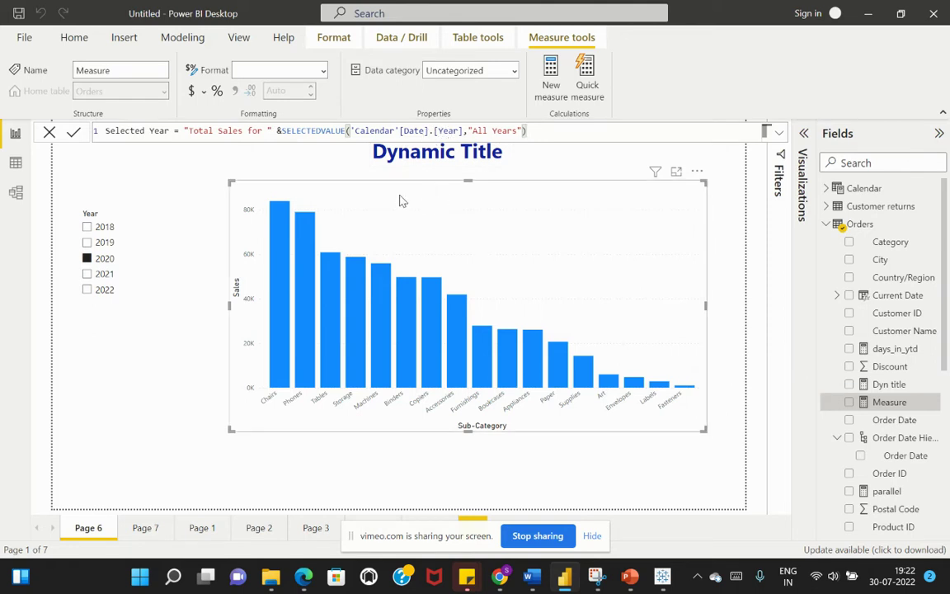
Commit the Selected Year measure and bring up conditional formatting for the chart's title text
{"action": "left_click", "coordinate": [74, 132]}
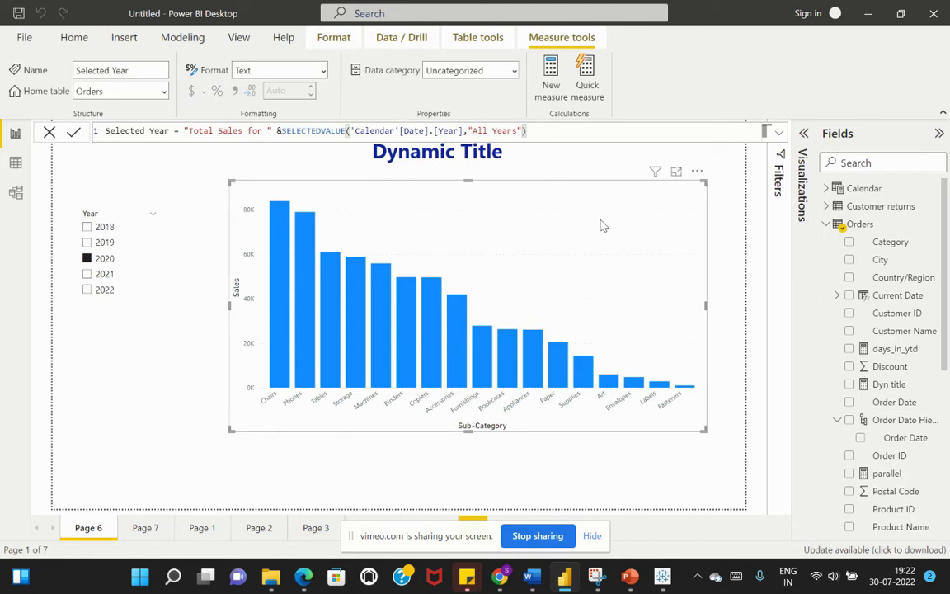
{"action": "left_click", "coordinate": [803, 183]}
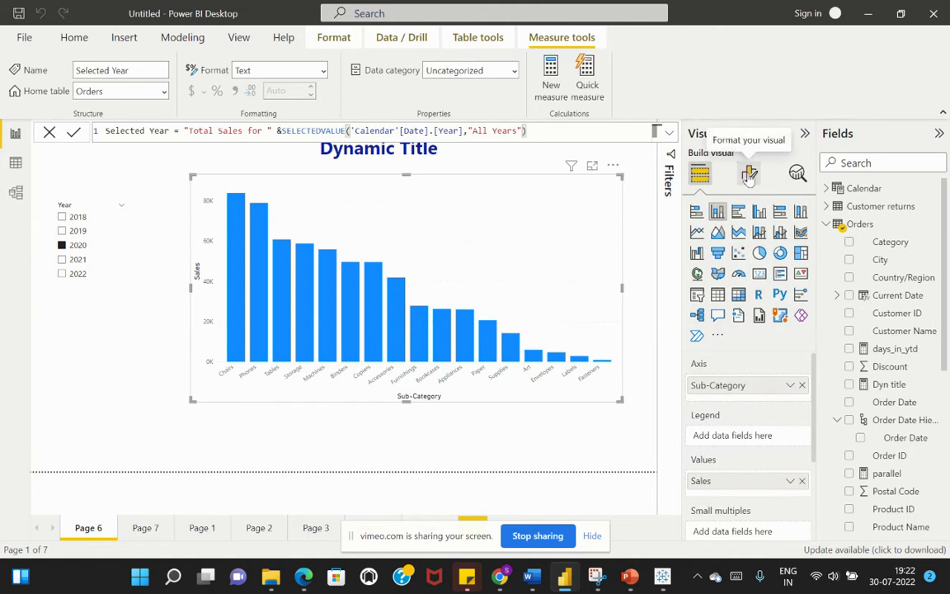
{"action": "left_click", "coordinate": [749, 175]}
{"action": "left_click", "coordinate": [751, 244]}
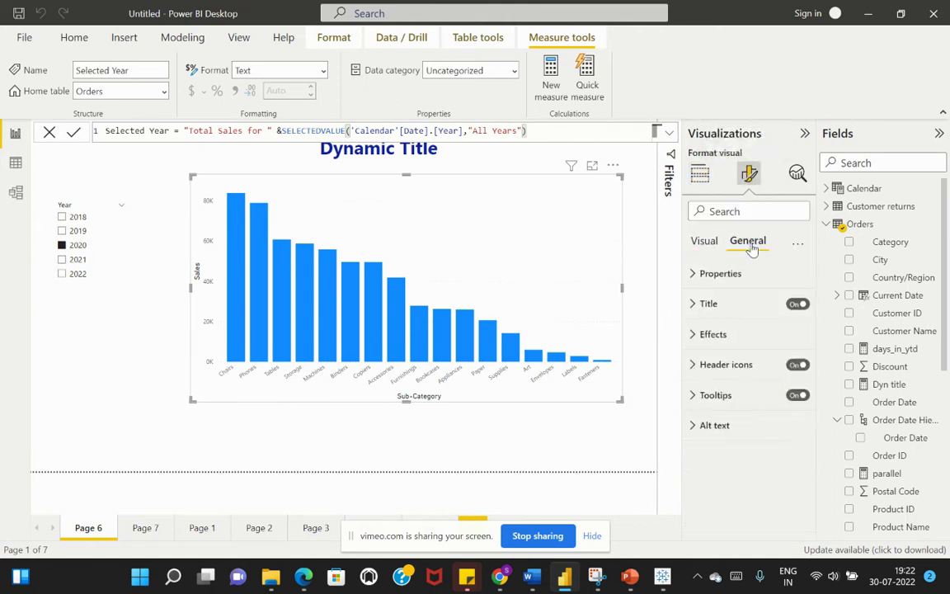
{"action": "left_click", "coordinate": [694, 305]}
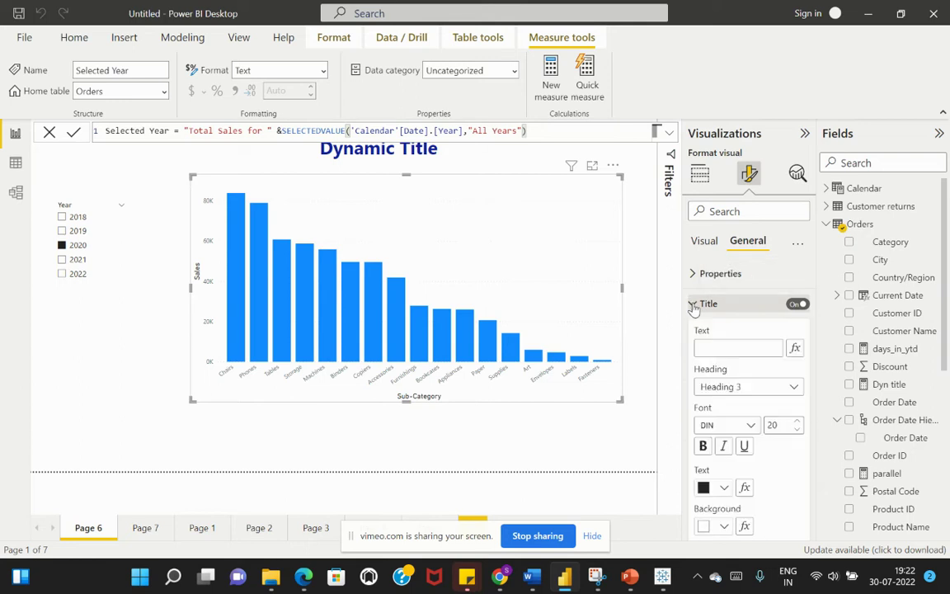
{"action": "left_click", "coordinate": [795, 350]}
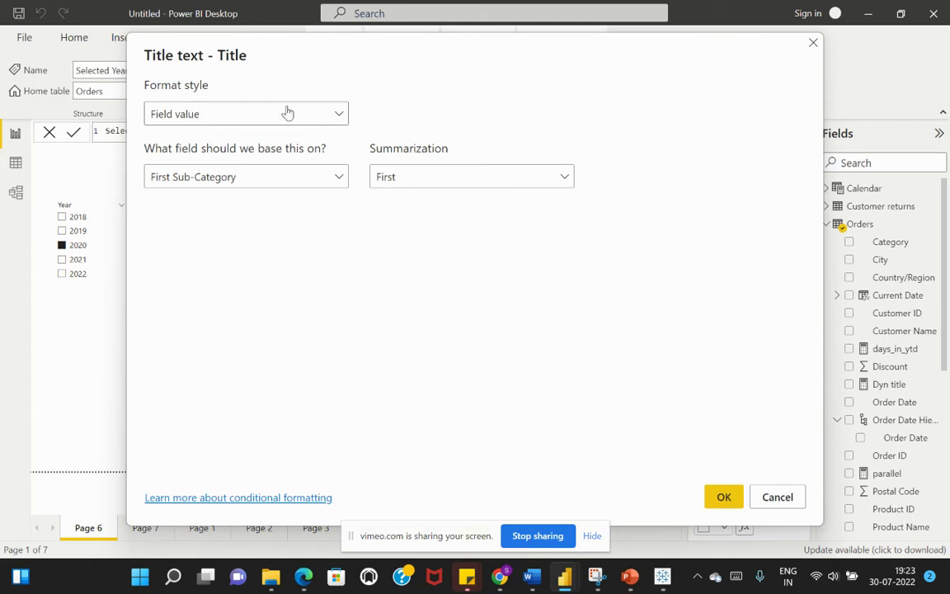
Base the chart title text on the Orders table's Selected Year measure
{"action": "left_click", "coordinate": [337, 178]}
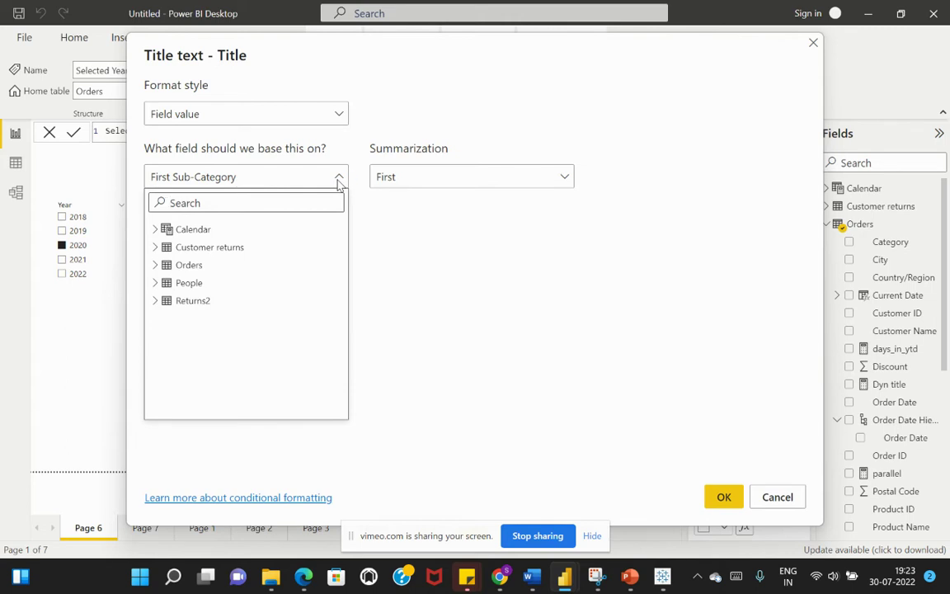
{"action": "left_click", "coordinate": [155, 265]}
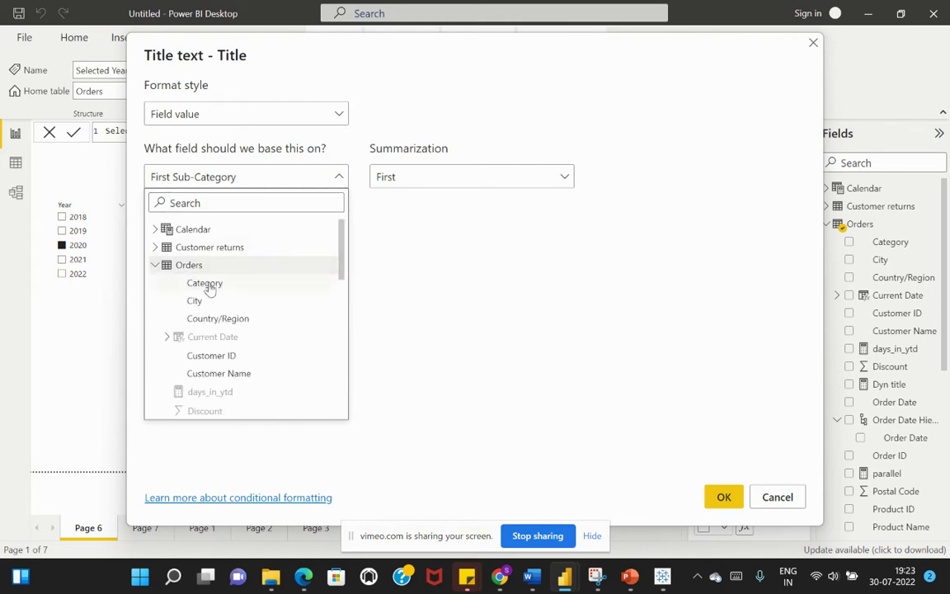
{"action": "scroll", "coordinate": [230, 299], "scroll_direction": "down", "scroll_amount": 4}
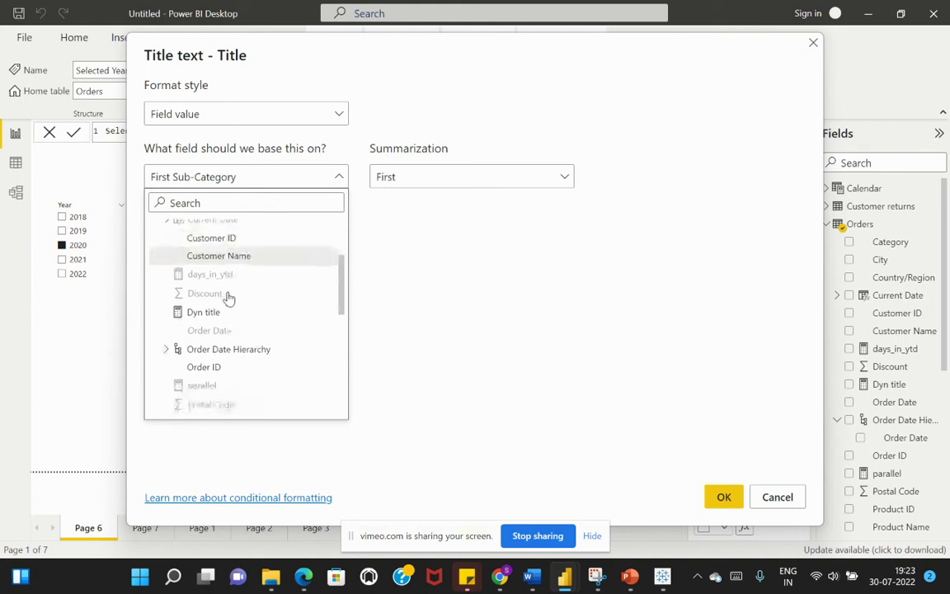
{"action": "scroll", "coordinate": [221, 328], "scroll_direction": "down", "scroll_amount": 3}
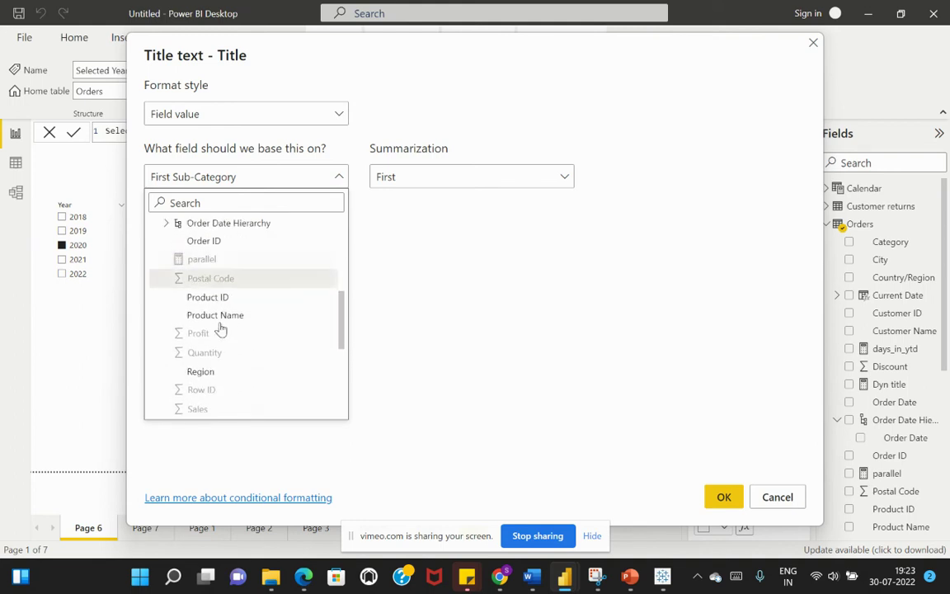
{"action": "scroll", "coordinate": [220, 330], "scroll_direction": "down", "scroll_amount": 4}
{"action": "left_click", "coordinate": [219, 334]}
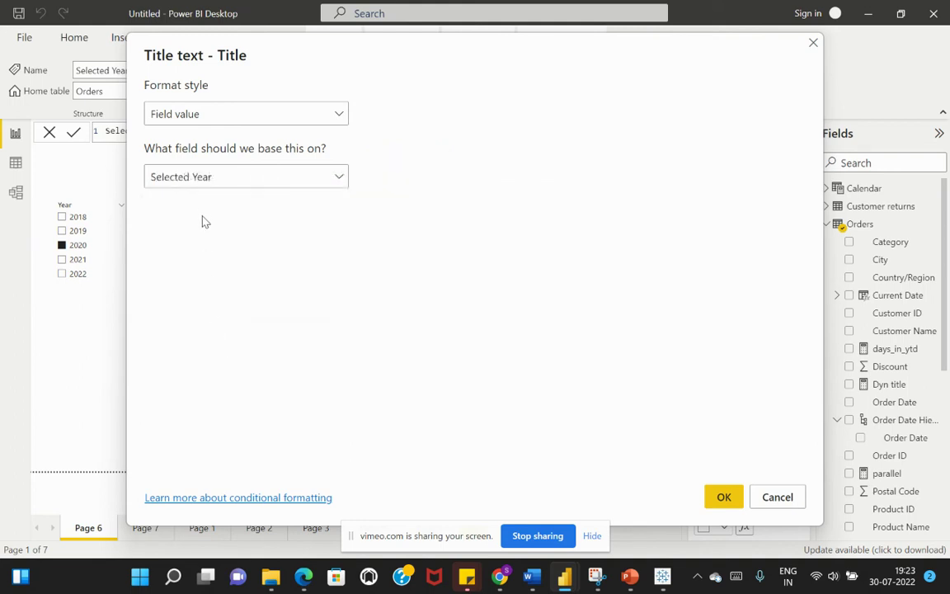
{"action": "left_click", "coordinate": [723, 498]}
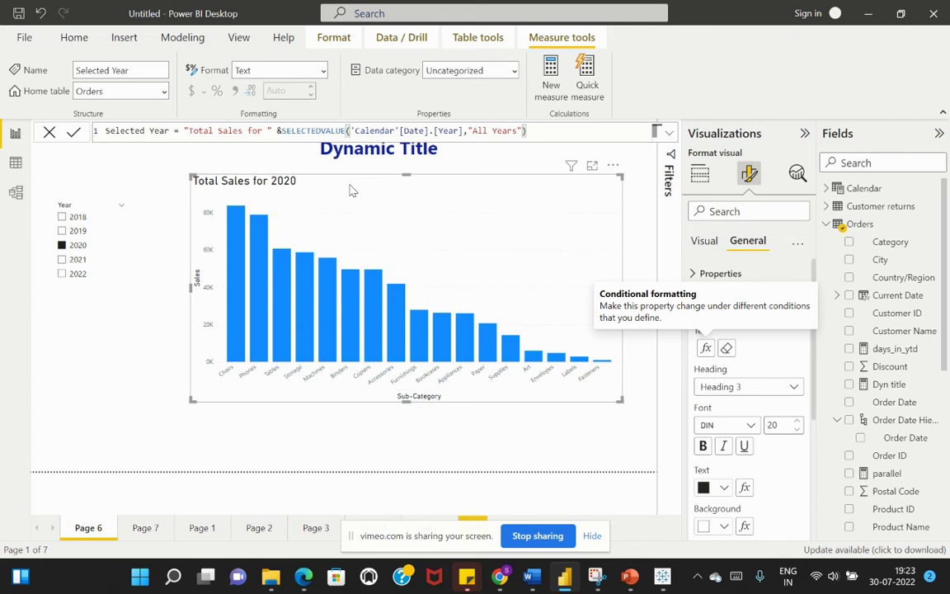
Switch the Year slicer through 2019 and 2018, ending on 2021
{"action": "left_click", "coordinate": [62, 230]}
{"action": "left_click", "coordinate": [62, 216]}
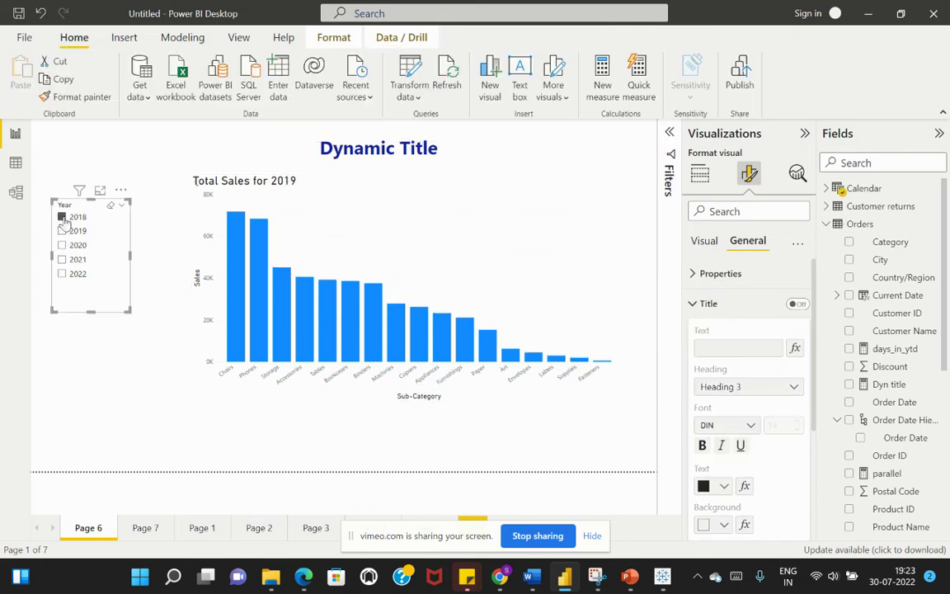
{"action": "left_click", "coordinate": [62, 259]}
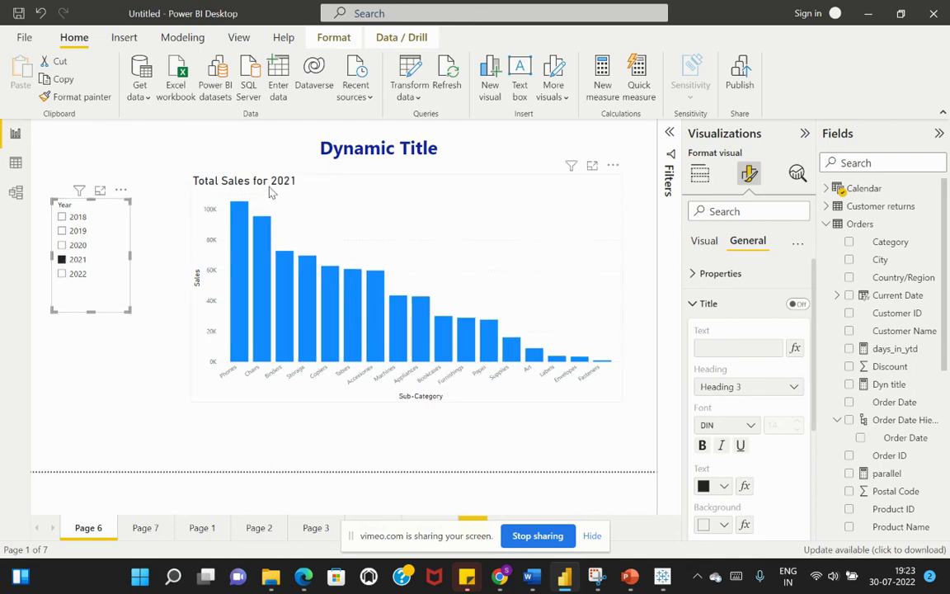